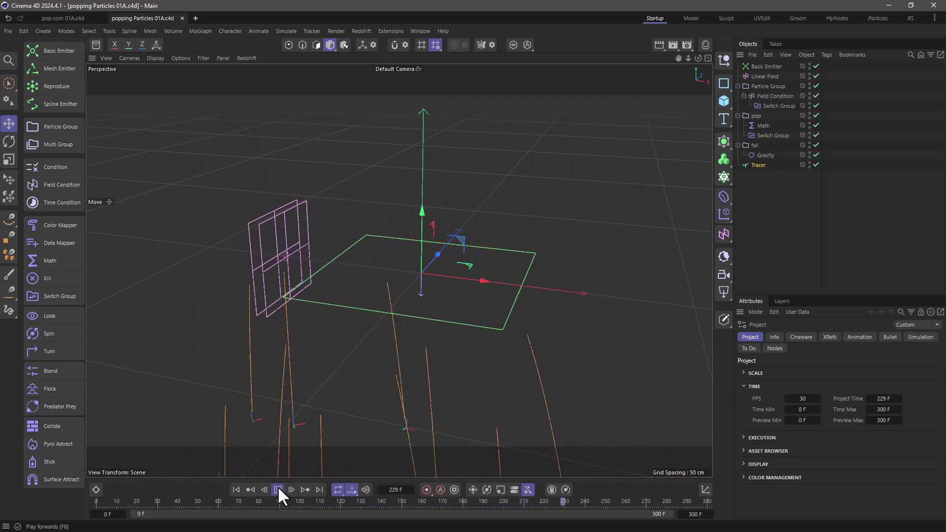
- Stop the finished popcorn demo playback at frame 272
{"action": "left_click", "coordinate": [277, 487]}
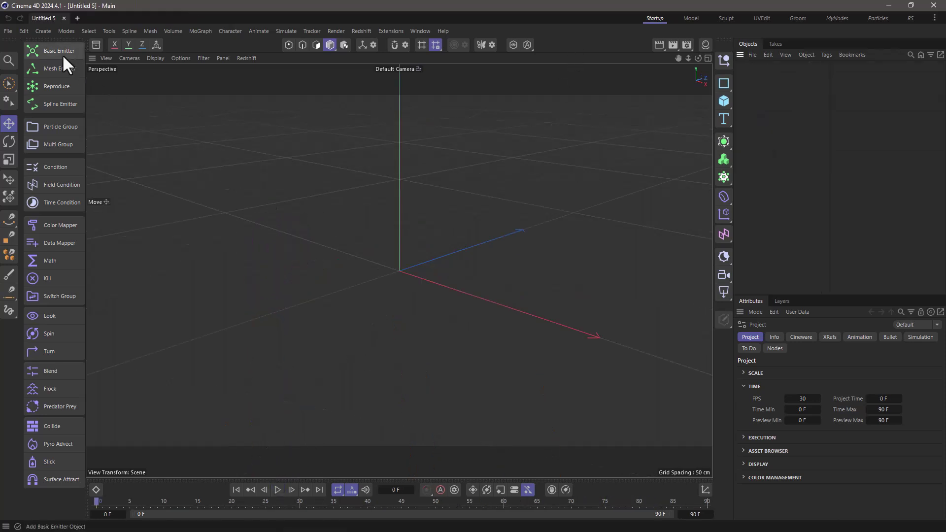
- Start a new scene and rotate the Basic Emitter 90° about X so it lies flat
{"action": "left_click", "coordinate": [63, 53]}
{"action": "key", "text": "r"}
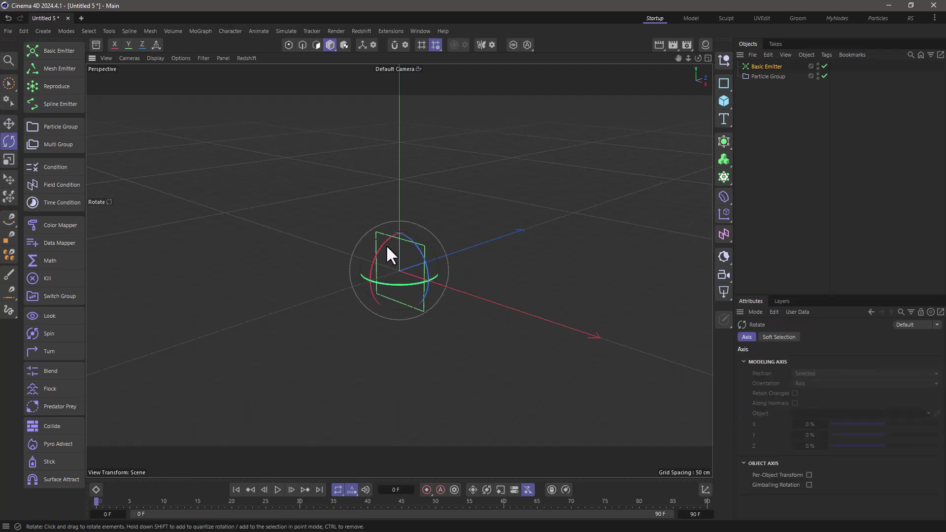
{"action": "left_click_drag", "start_coordinate": [380, 246], "coordinate": [347, 335]}
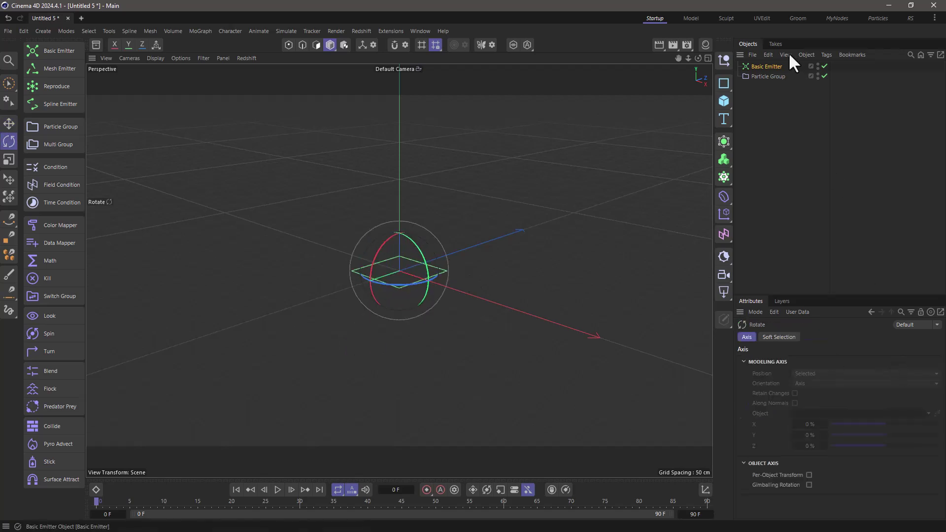
- Set the emitter size to 400 × 400 cm and Emission Mode to Shot
{"action": "left_click", "coordinate": [764, 66]}
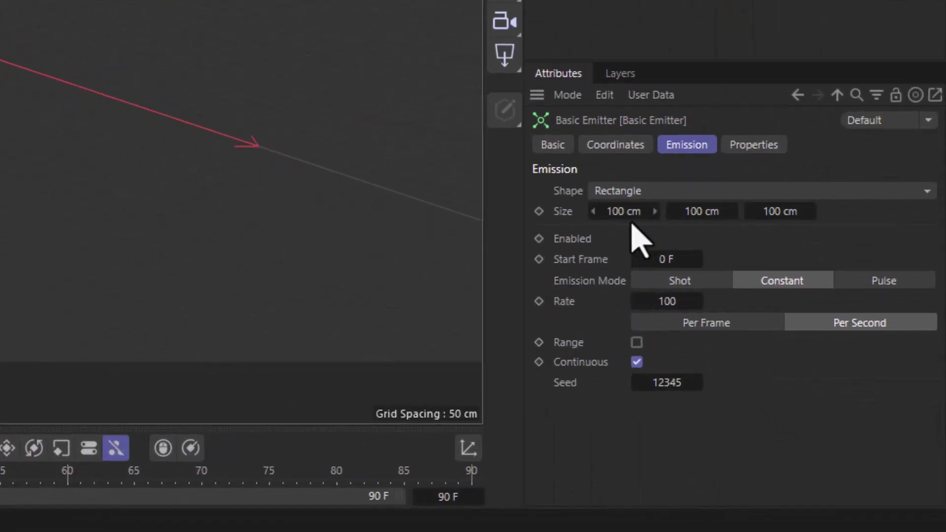
{"action": "left_click", "coordinate": [632, 211]}
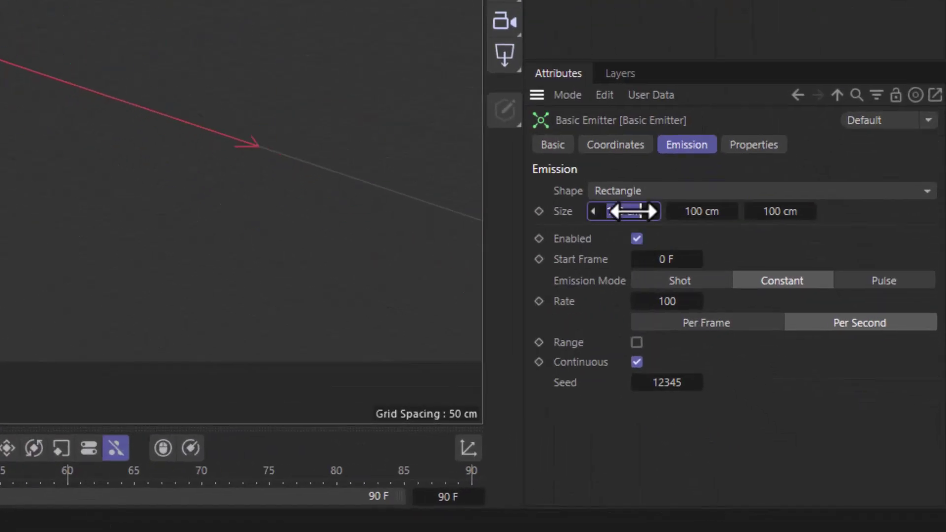
{"action": "key", "text": "Tab"}
{"action": "type", "text": "400"}
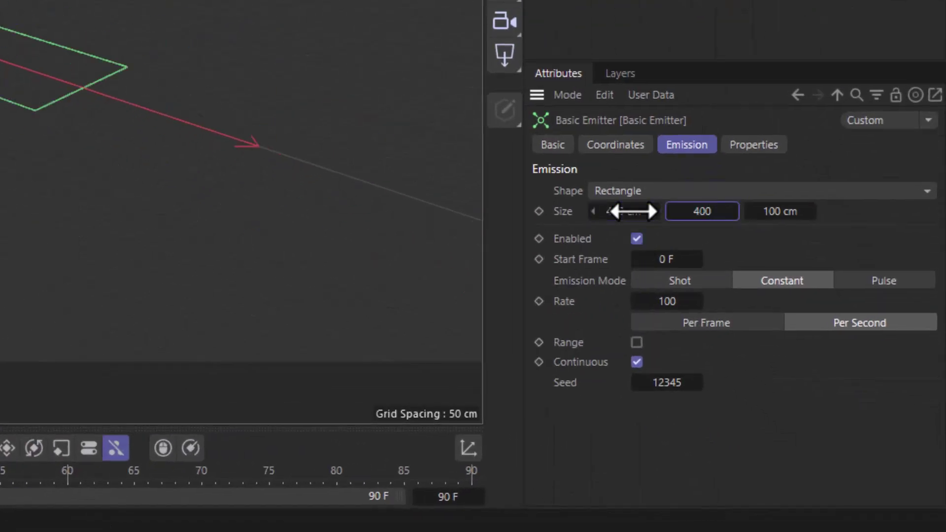
{"action": "key", "text": "Return"}
{"action": "left_click", "coordinate": [655, 281]}
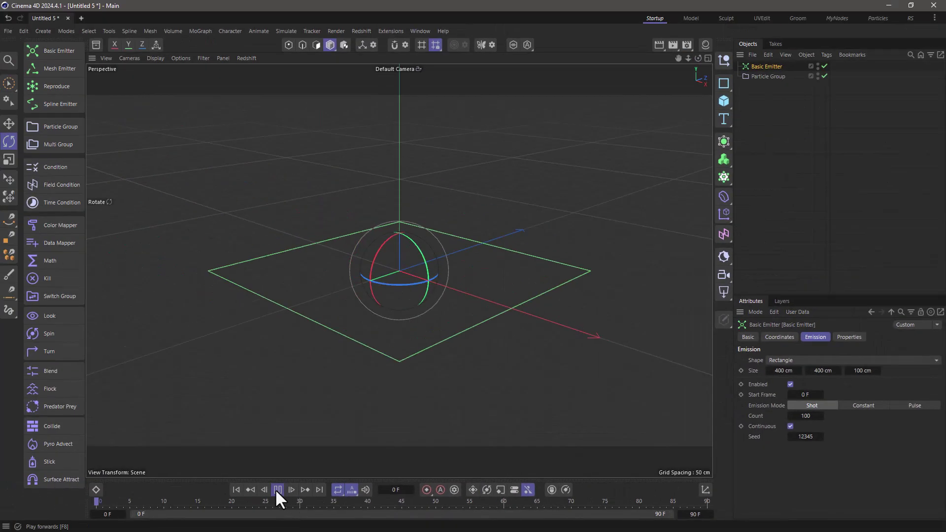
- Rewind and set the emitter's particle Speed to 0 cm
{"action": "left_click", "coordinate": [236, 489]}
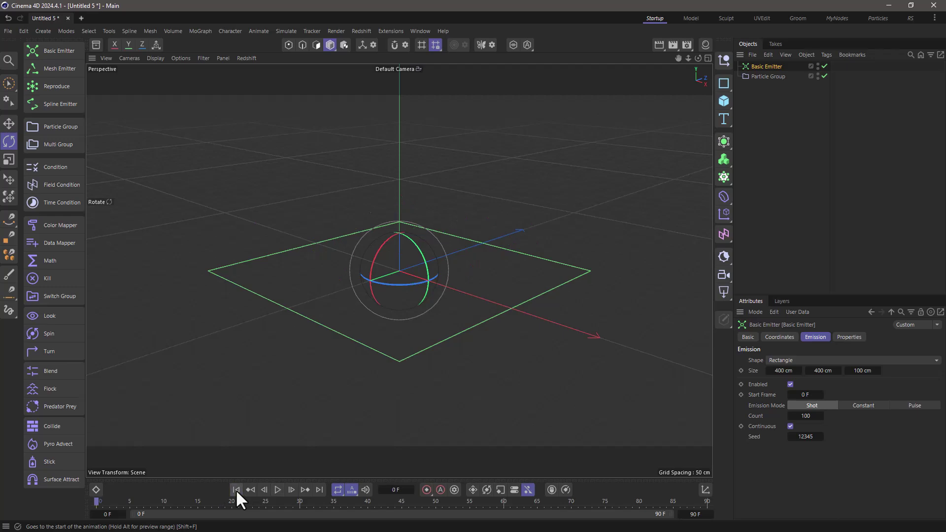
{"action": "left_click", "coordinate": [848, 337]}
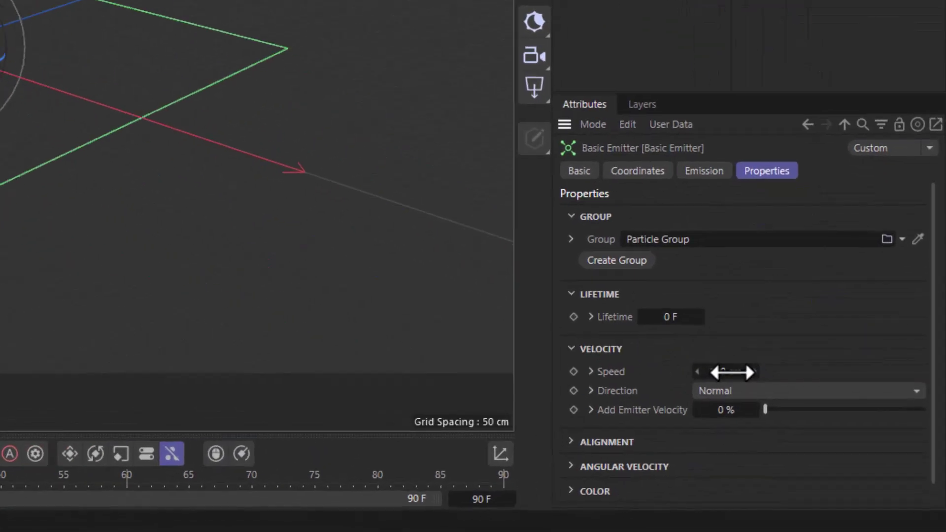
{"action": "left_click", "coordinate": [831, 445]}
{"action": "type", "text": "0"}
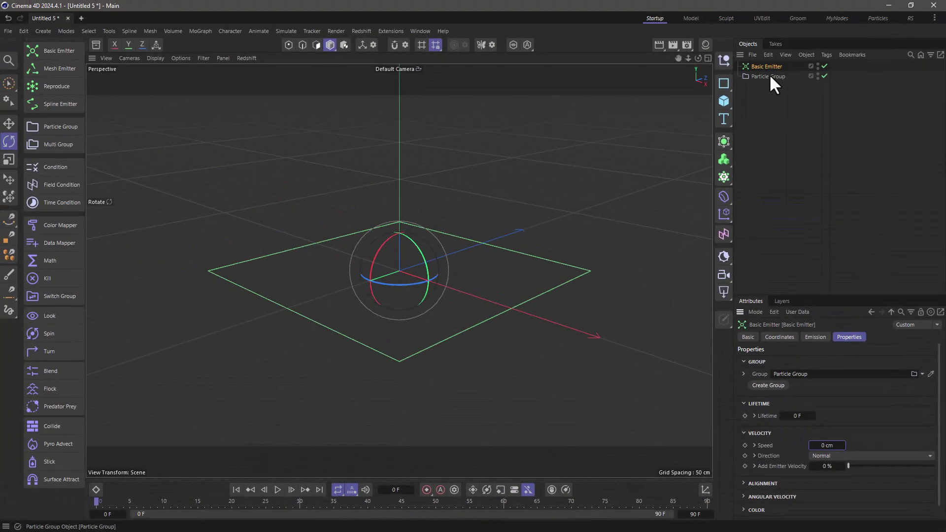
- Draw the Particle Group as Handles of size 15 and play to check
{"action": "left_click", "coordinate": [767, 77]}
{"action": "left_click", "coordinate": [925, 361]}
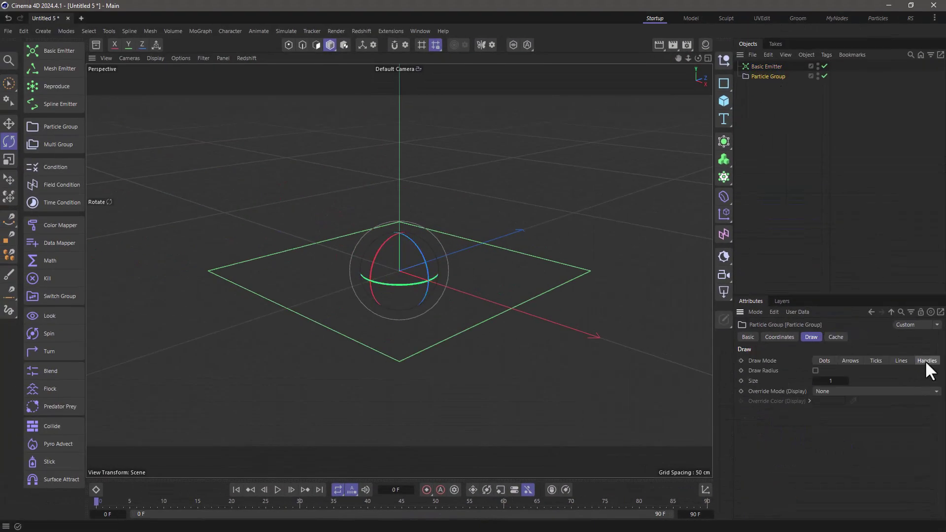
{"action": "left_click", "coordinate": [832, 381]}
{"action": "type", "text": "15"}
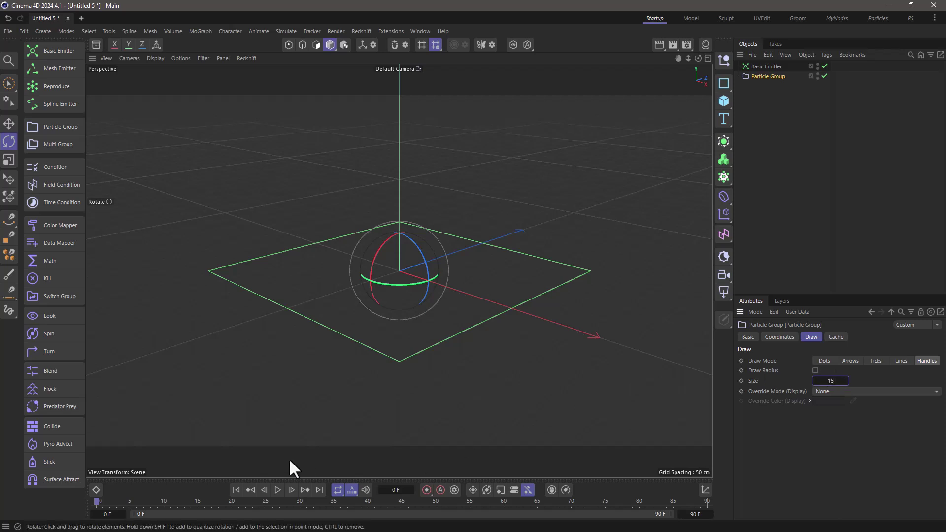
{"action": "left_click", "coordinate": [277, 490]}
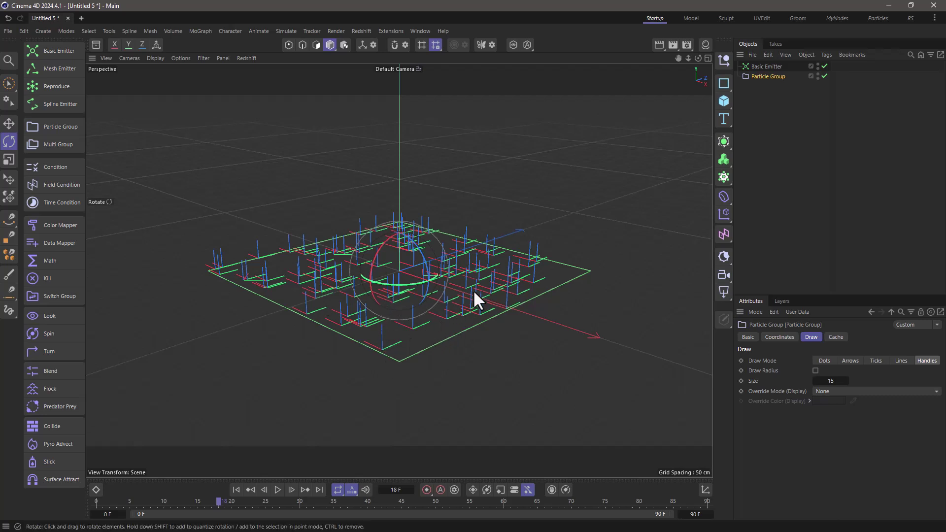
- Set the emitter's velocity direction to Axis +Z with an 80° spread
{"action": "left_click", "coordinate": [770, 67]}
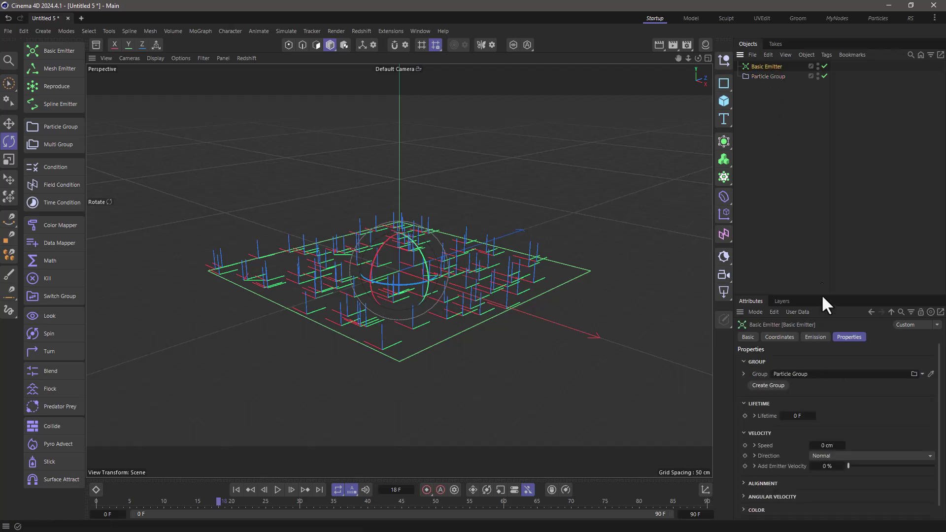
{"action": "left_click_drag", "start_coordinate": [821, 294], "coordinate": [827, 157]}
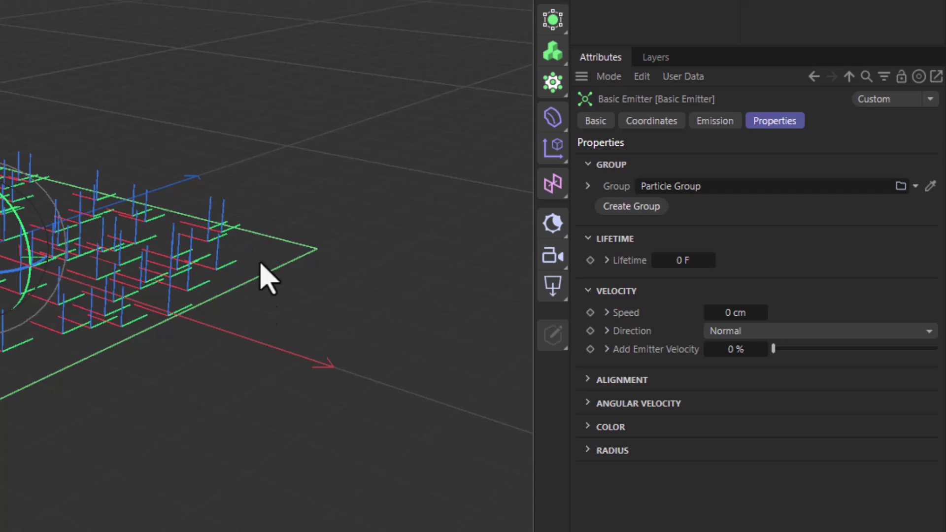
{"action": "left_click", "coordinate": [607, 331]}
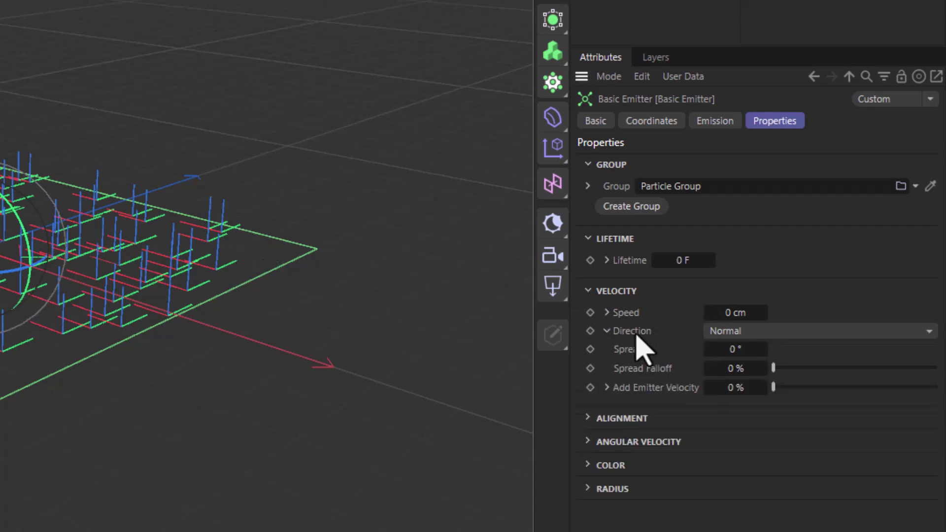
{"action": "left_click", "coordinate": [739, 331]}
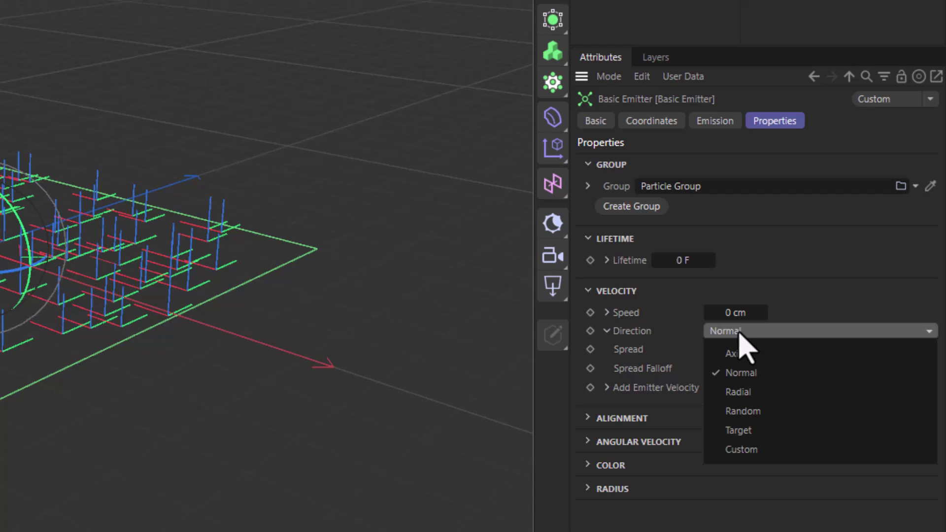
{"action": "left_click", "coordinate": [744, 353]}
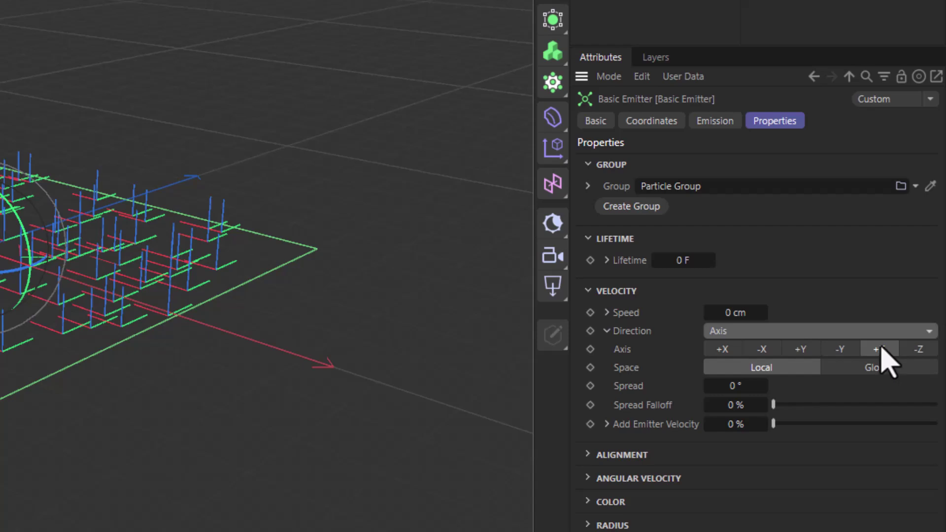
{"action": "left_click", "coordinate": [739, 386]}
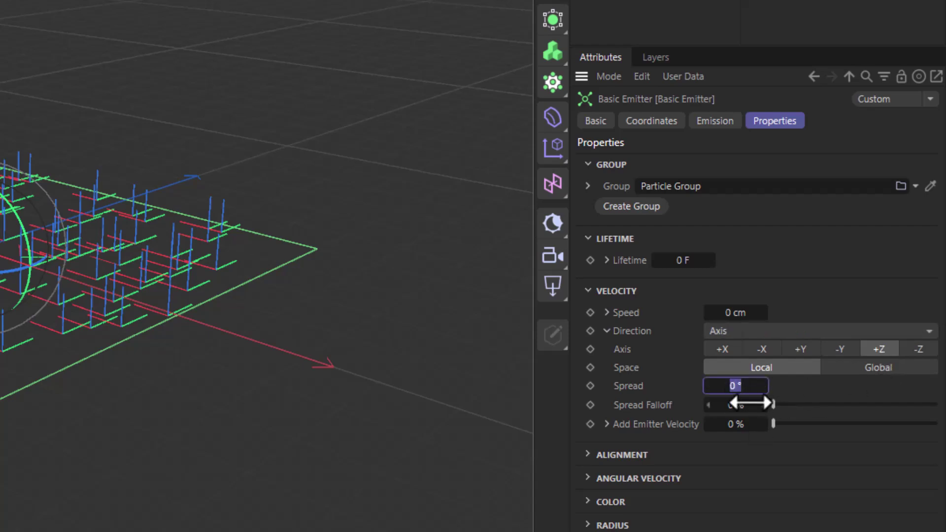
{"action": "type", "text": "80"}
{"action": "key", "text": "Return"}
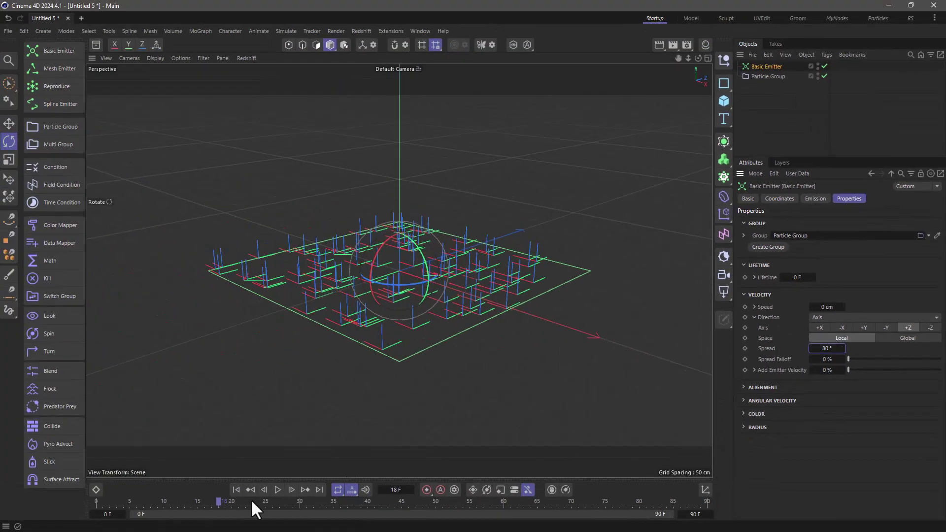
- Replay from frame 0 to preview the spread, then expand the Alignment options
{"action": "left_click", "coordinate": [236, 489]}
{"action": "left_click", "coordinate": [277, 489]}
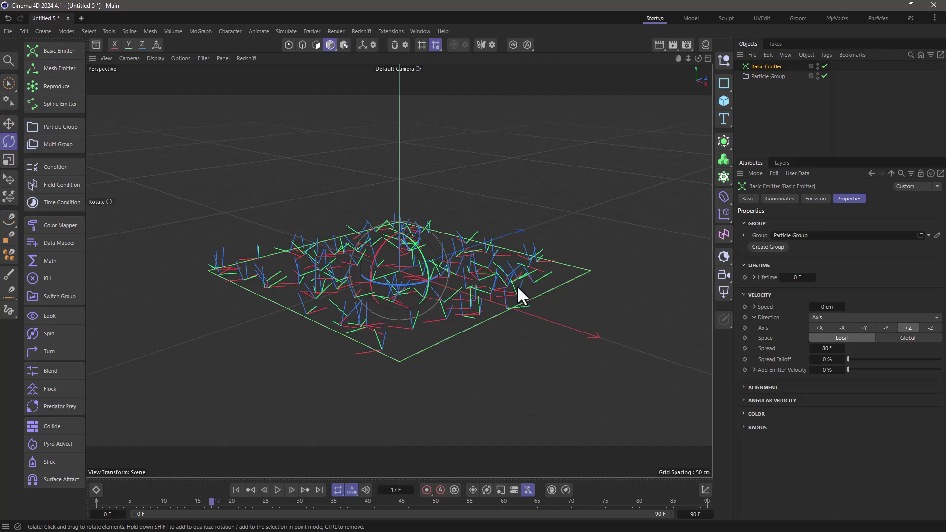
{"action": "left_click", "coordinate": [744, 388]}
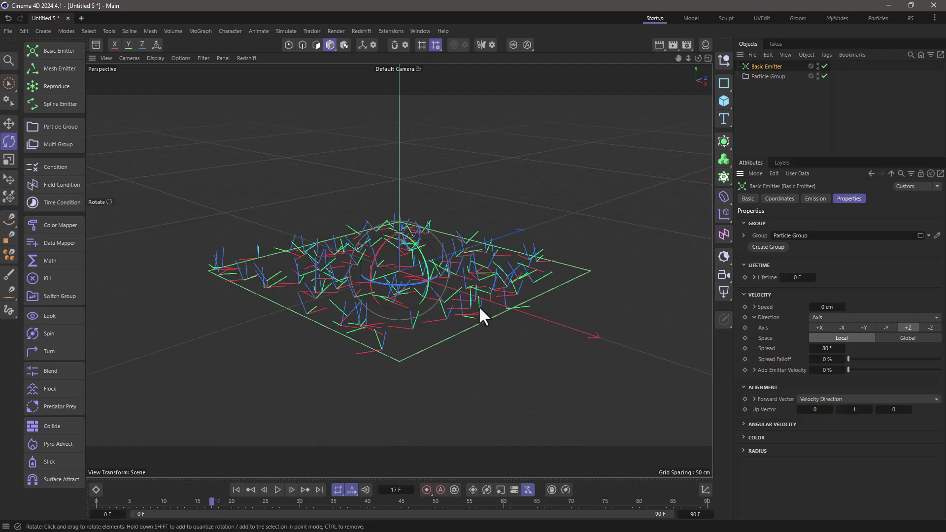
- Add a Field Condition and parent it under the Particle Group
{"action": "left_click", "coordinate": [768, 76]}
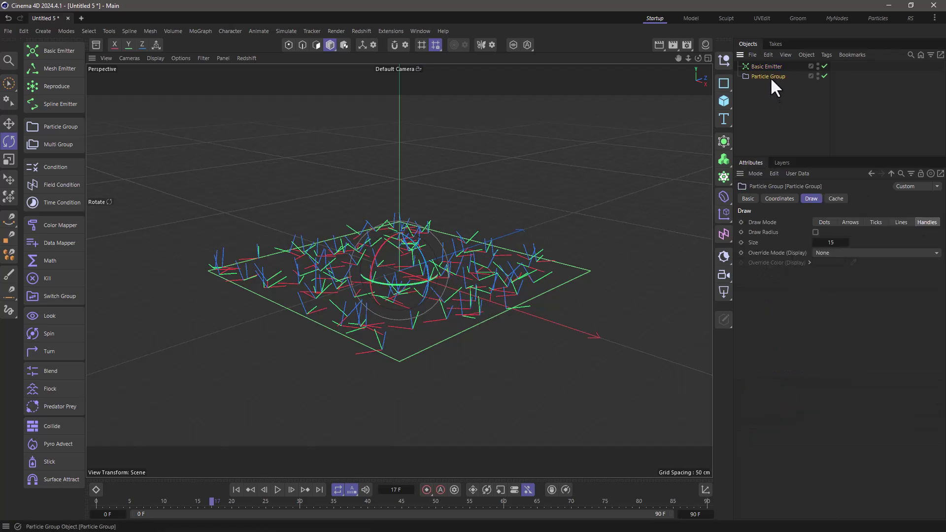
{"action": "left_click", "coordinate": [47, 185]}
{"action": "left_click_drag", "start_coordinate": [769, 67], "coordinate": [771, 86]}
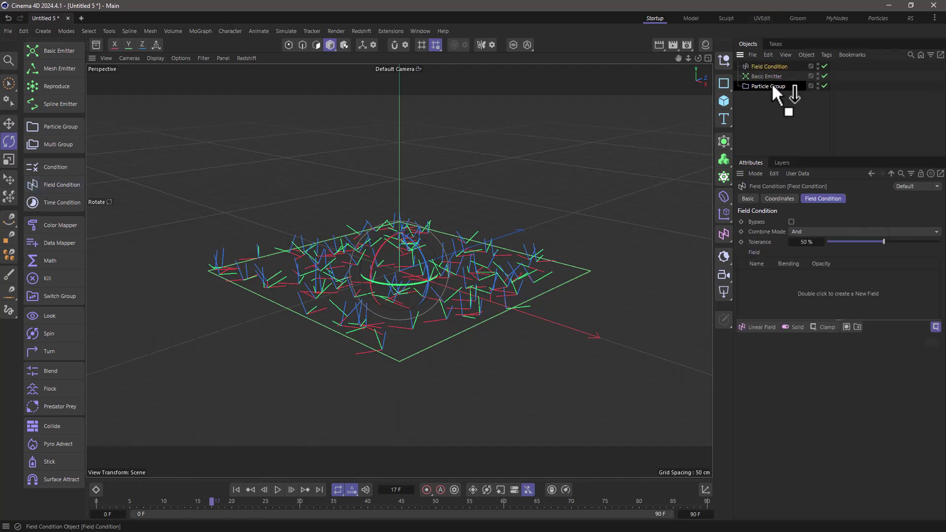
- Add a Linear Field to the condition, shorten it to about 32 cm, and unparent it
{"action": "left_click", "coordinate": [760, 327]}
{"action": "left_click_drag", "start_coordinate": [450, 289], "coordinate": [426, 327]}
{"action": "key", "text": "e"}
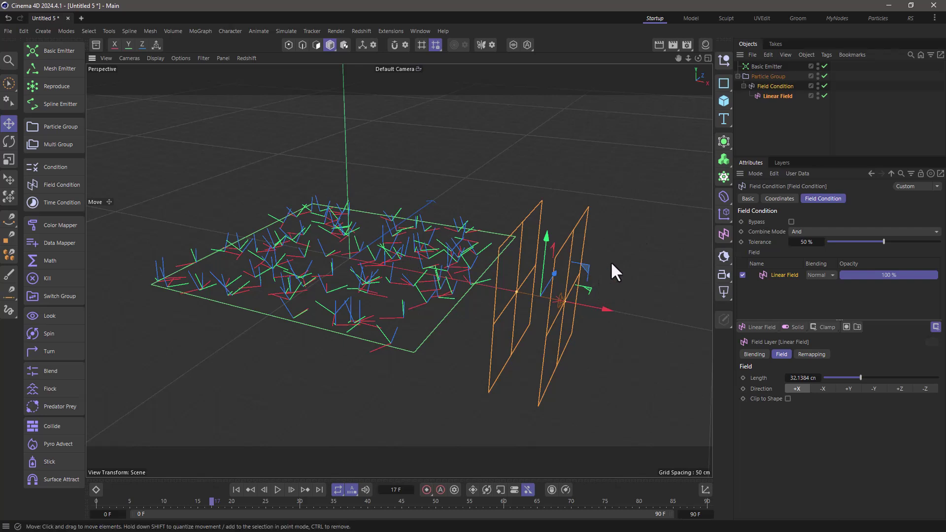
{"action": "left_click_drag", "start_coordinate": [761, 99], "coordinate": [758, 70]}
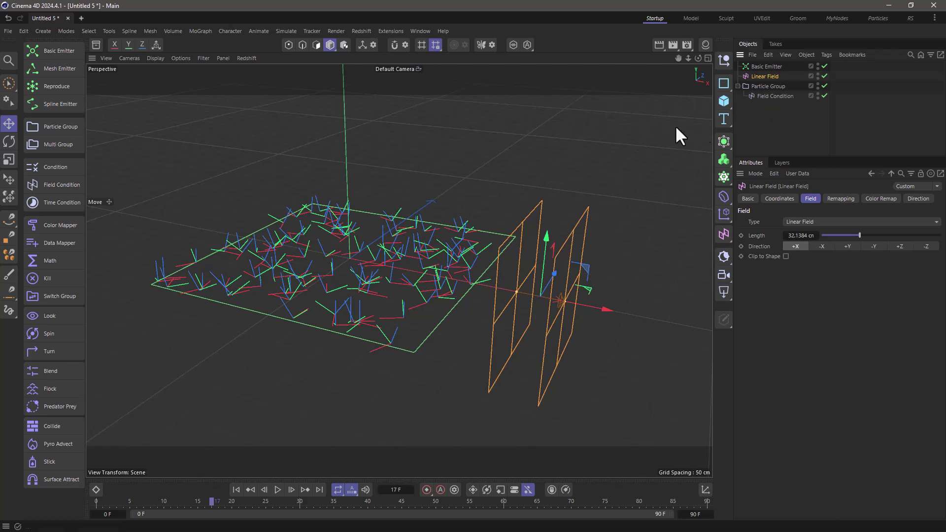
- Add a new Particle Group at the list bottom and rename it pop
{"action": "left_click", "coordinate": [61, 128]}
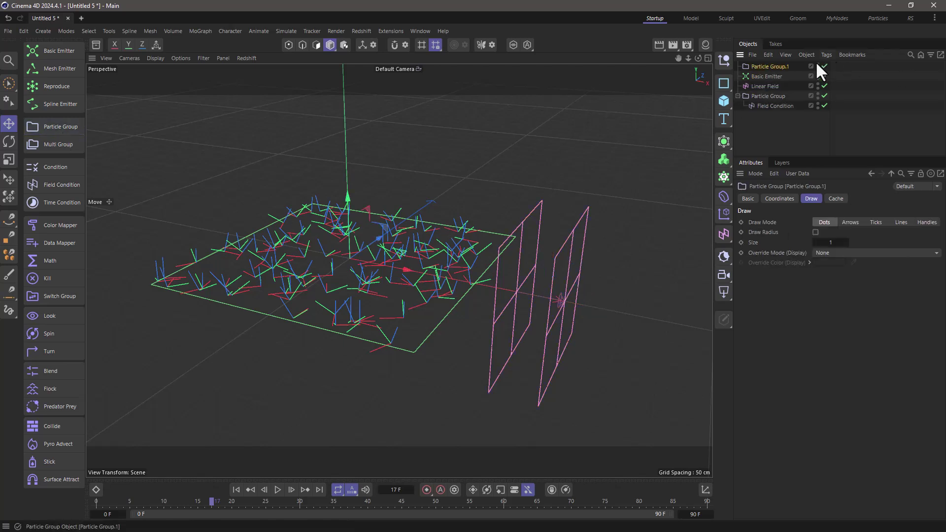
{"action": "left_click_drag", "start_coordinate": [775, 66], "coordinate": [764, 107]}
{"action": "double_click", "coordinate": [766, 106]}
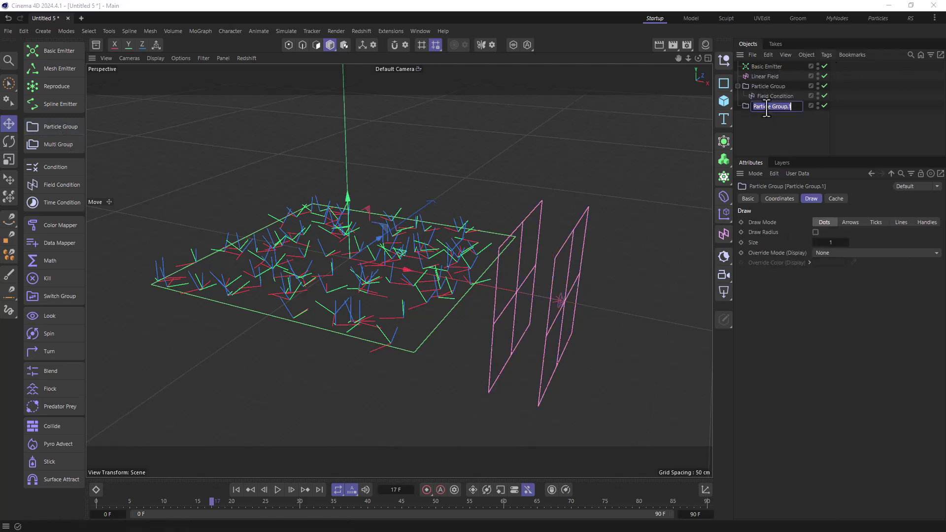
{"action": "type", "text": "pop"}
{"action": "key", "text": "Return"}
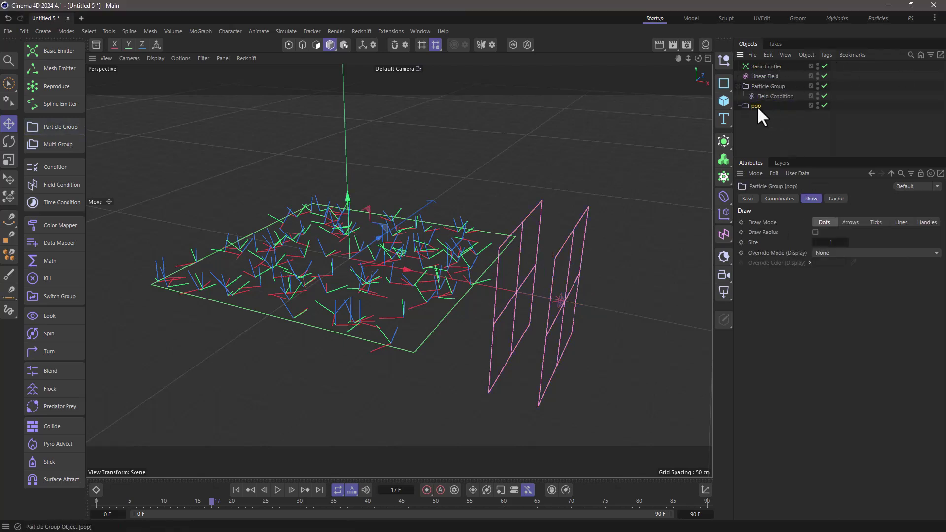
- Nest a Switch Group under the Field Condition with pop as its Target Group
{"action": "left_click", "coordinate": [61, 295]}
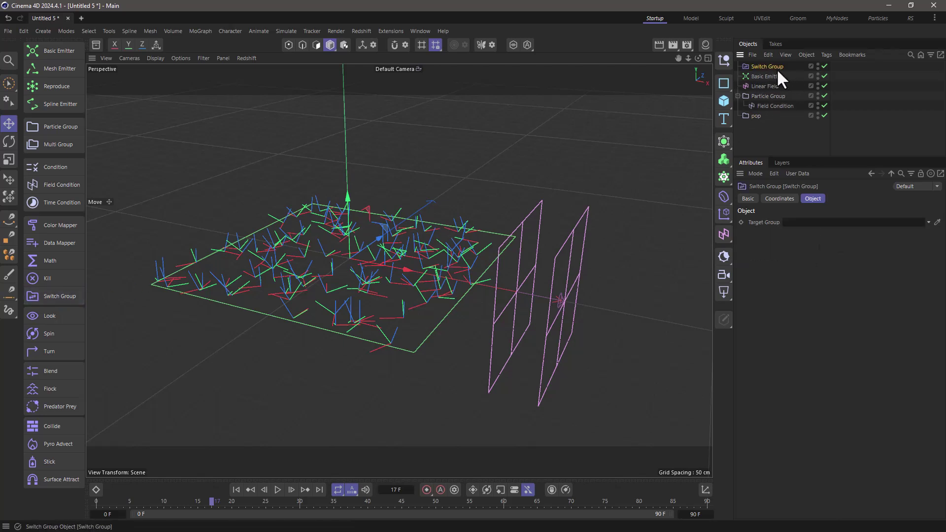
{"action": "left_click_drag", "start_coordinate": [777, 70], "coordinate": [769, 104]}
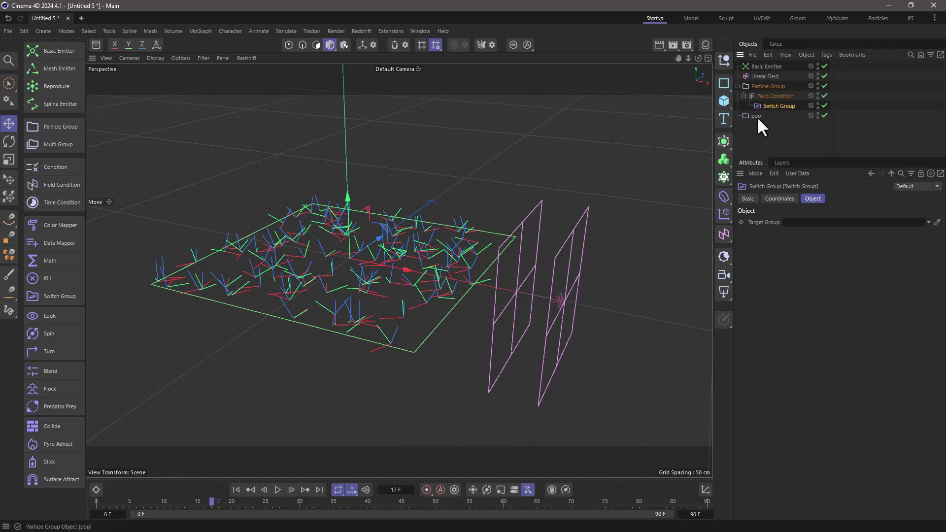
{"action": "left_click_drag", "start_coordinate": [757, 117], "coordinate": [799, 219]}
- Sweep the Linear Field across the playing particles, rewind to frame 0, and select pop
{"action": "left_click", "coordinate": [234, 490]}
{"action": "left_click", "coordinate": [278, 490]}
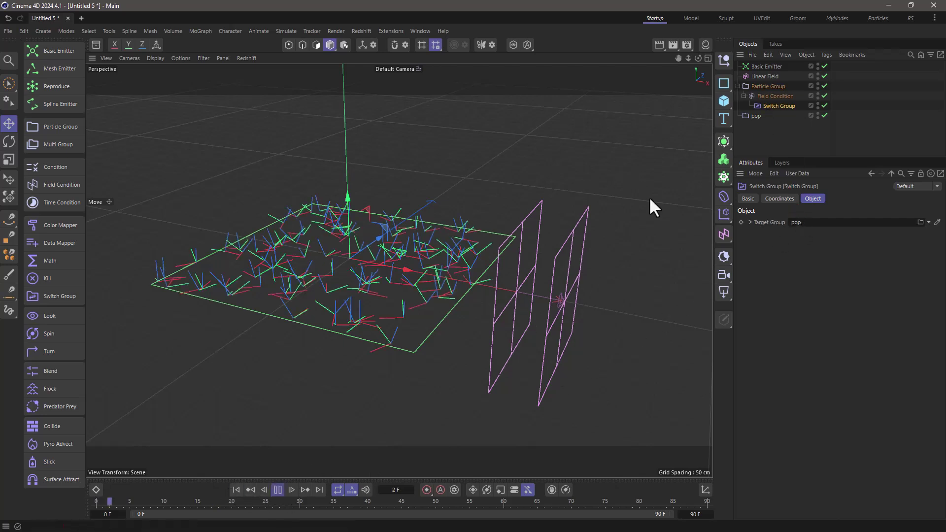
{"action": "left_click", "coordinate": [764, 76]}
{"action": "left_click_drag", "start_coordinate": [607, 310], "coordinate": [589, 340]}
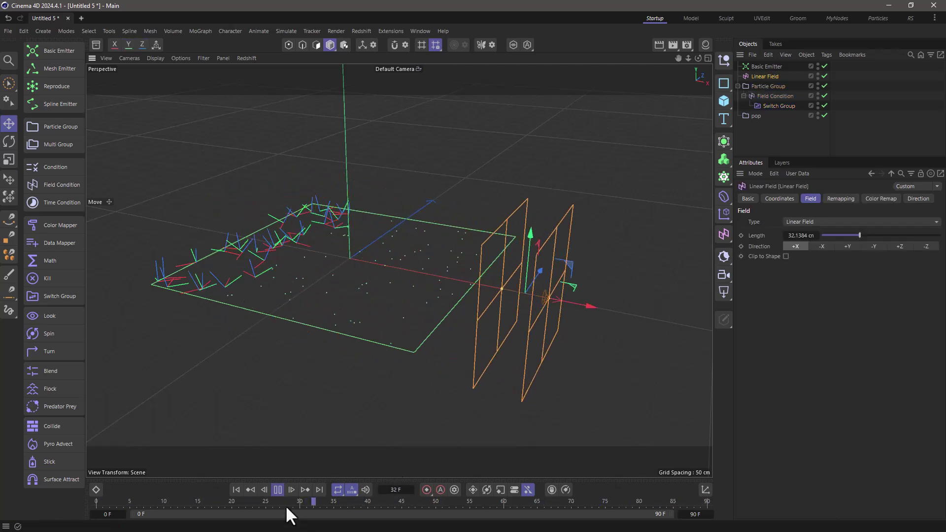
{"action": "left_click", "coordinate": [277, 490]}
{"action": "left_click", "coordinate": [236, 490]}
{"action": "left_click", "coordinate": [755, 116]}
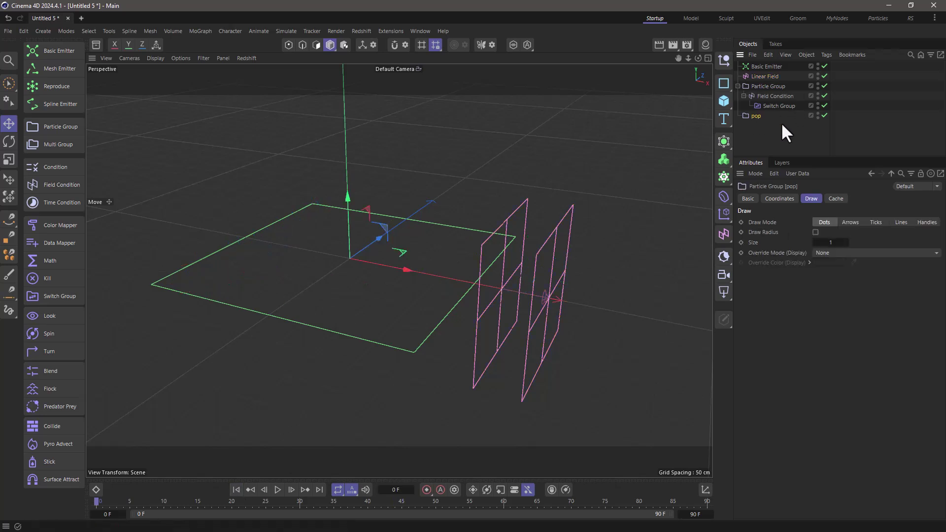
- Nest a Math object under pop set to Assign Velocity Speed with value 600
{"action": "left_click", "coordinate": [62, 262]}
{"action": "left_click_drag", "start_coordinate": [755, 67], "coordinate": [758, 122]}
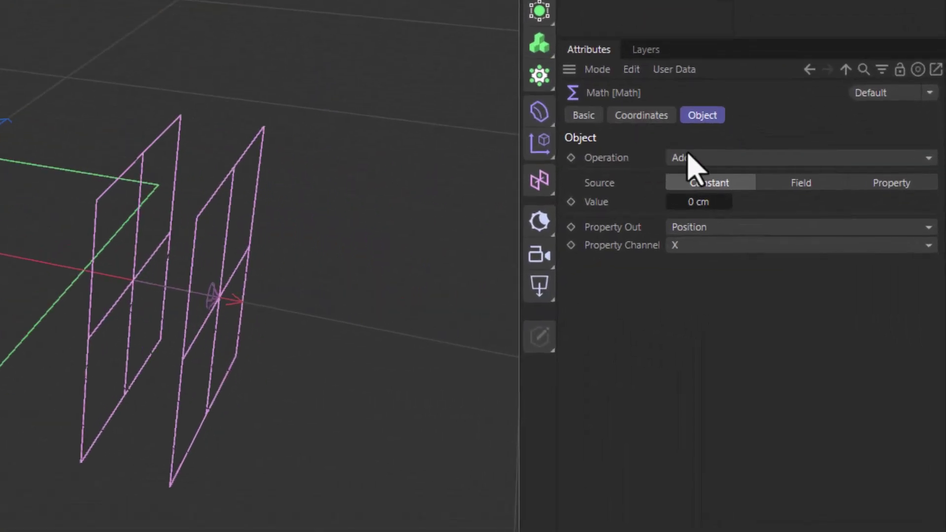
{"action": "left_click", "coordinate": [804, 221]}
{"action": "left_click", "coordinate": [720, 260]}
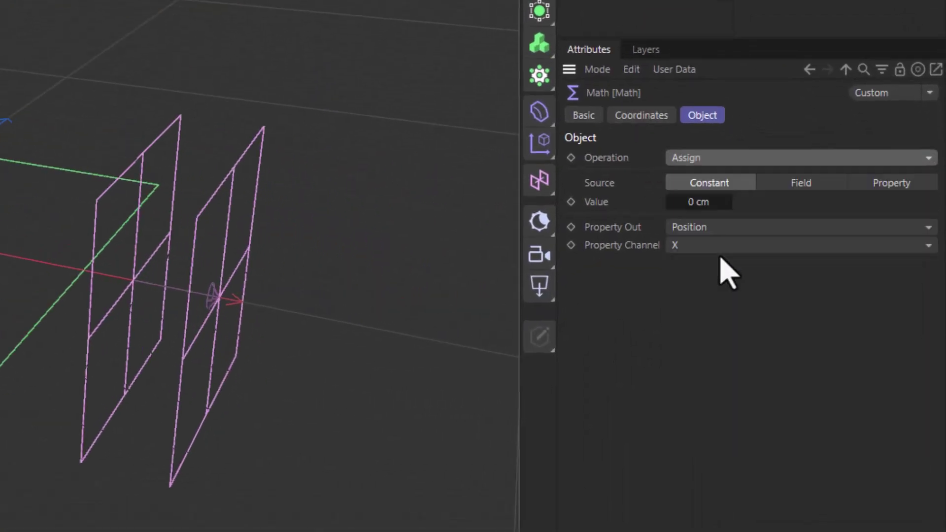
{"action": "left_click", "coordinate": [703, 229]}
{"action": "left_click", "coordinate": [723, 435]}
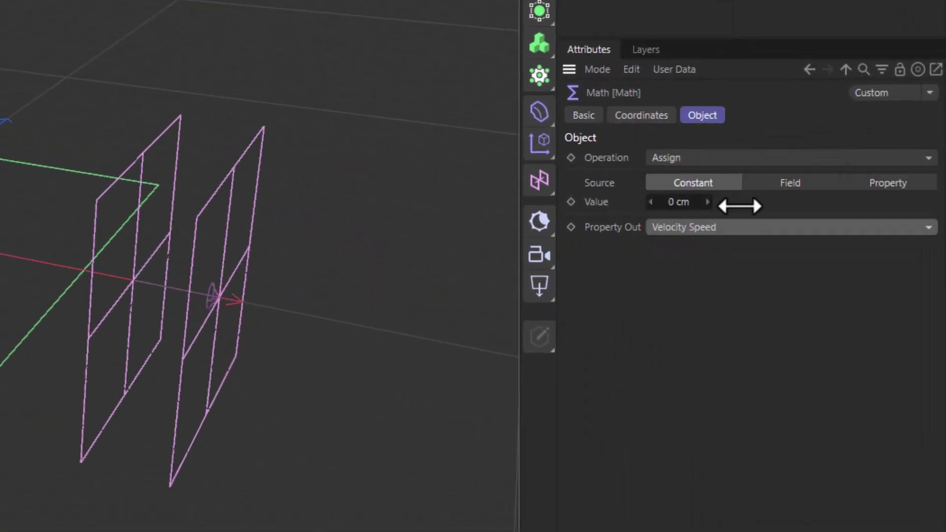
{"action": "left_click", "coordinate": [739, 206]}
{"action": "type", "text": "600"}
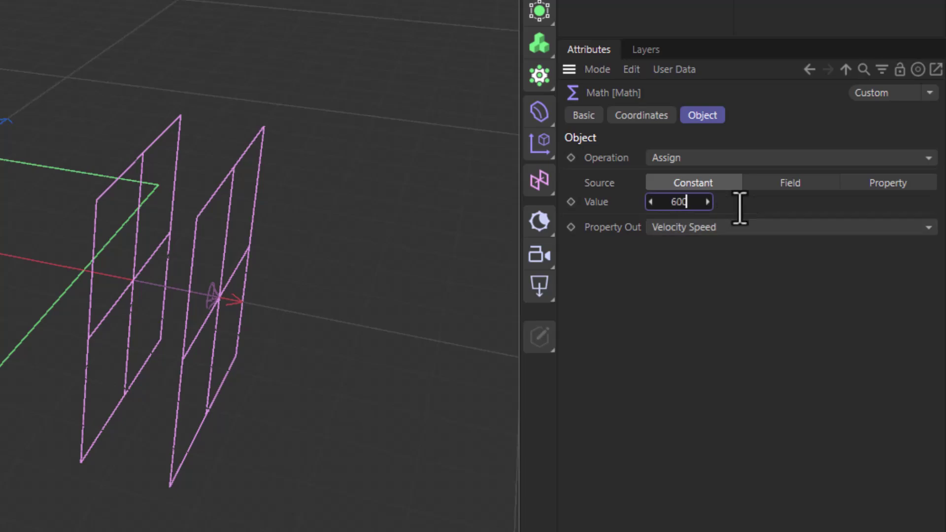
{"action": "key", "text": "Return"}
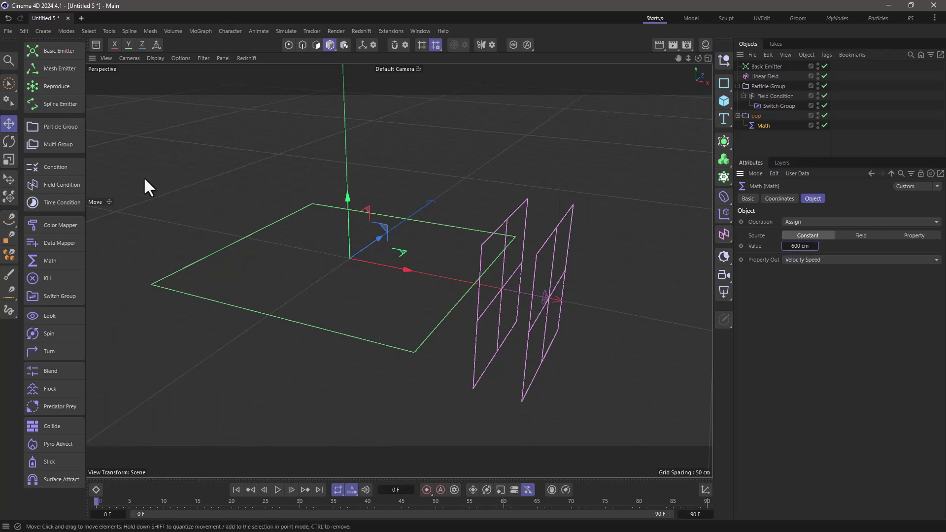
- Nest a Switch Group under pop and target it at a new Particle Group named popped
{"action": "left_click", "coordinate": [67, 295]}
{"action": "left_click_drag", "start_coordinate": [770, 66], "coordinate": [772, 135]}
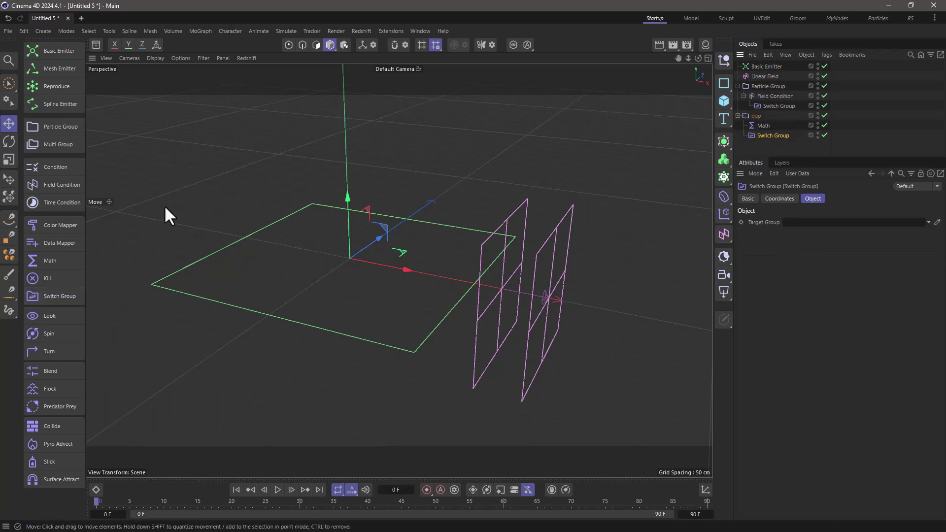
{"action": "left_click", "coordinate": [74, 129]}
{"action": "left_click_drag", "start_coordinate": [777, 66], "coordinate": [774, 150]}
{"action": "double_click", "coordinate": [764, 146]}
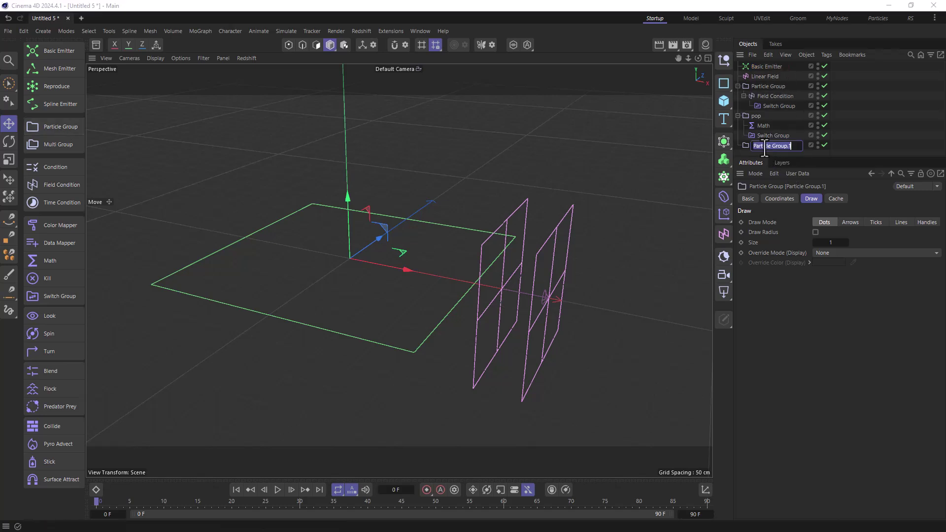
{"action": "type", "text": "popped"}
{"action": "key", "text": "Return"}
{"action": "left_click", "coordinate": [770, 136]}
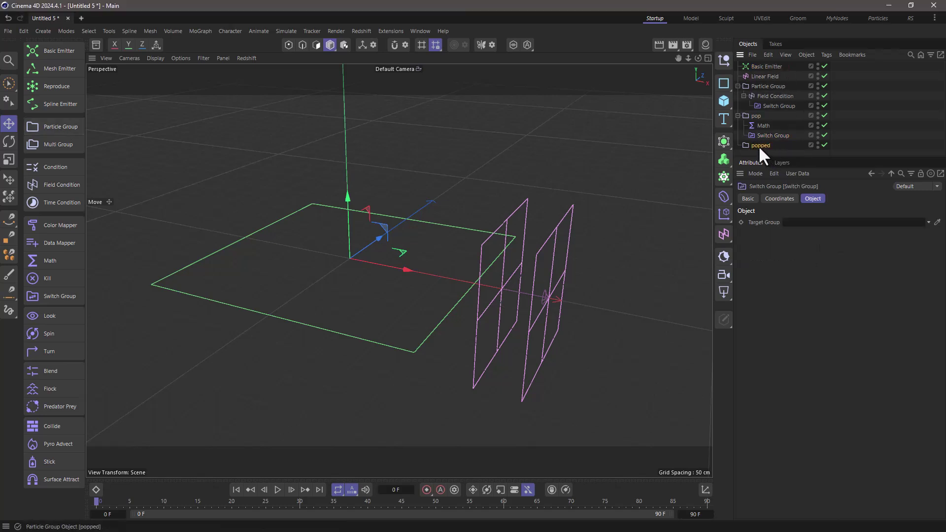
{"action": "left_click_drag", "start_coordinate": [759, 147], "coordinate": [798, 223]}
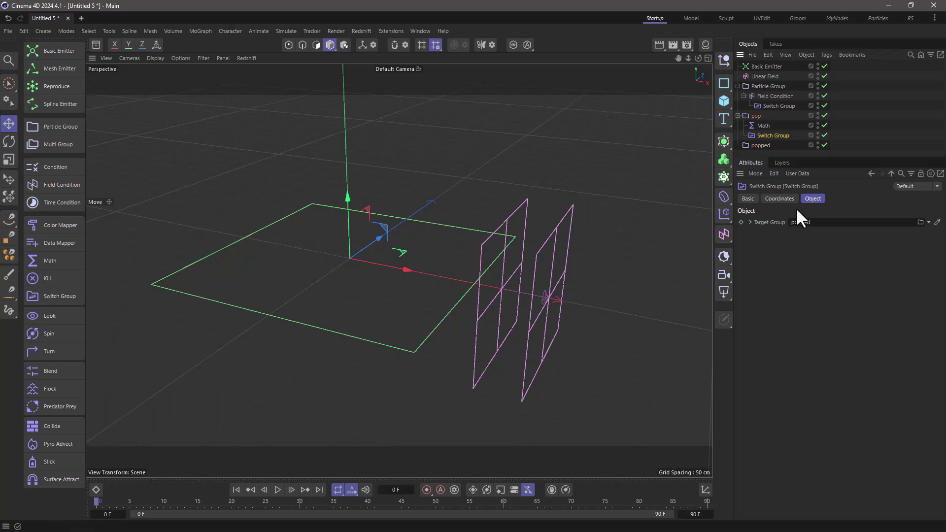
- Add a Gravity force from Simulate > Forces and nest it under popped
{"action": "left_click", "coordinate": [286, 32]}
{"action": "mouse_move", "coordinate": [294, 51]}
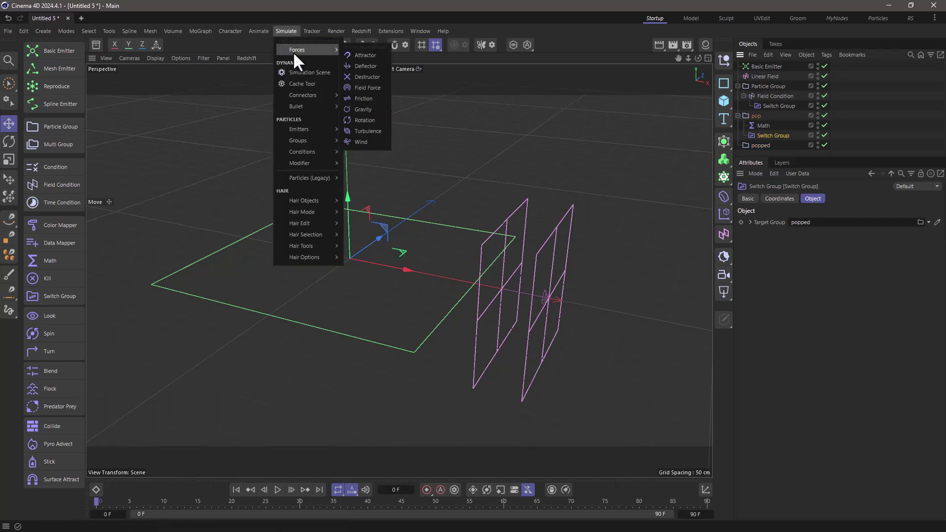
{"action": "left_click", "coordinate": [363, 108]}
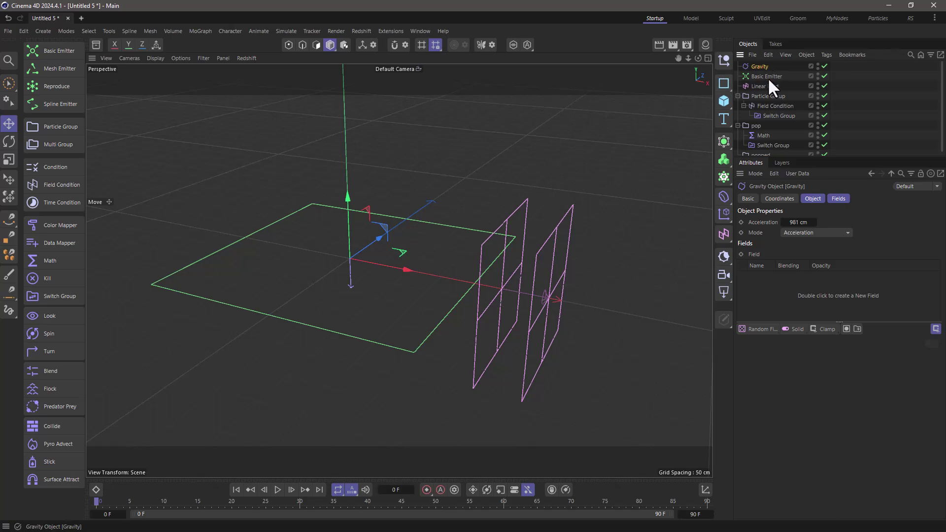
{"action": "left_click_drag", "start_coordinate": [768, 80], "coordinate": [786, 185]}
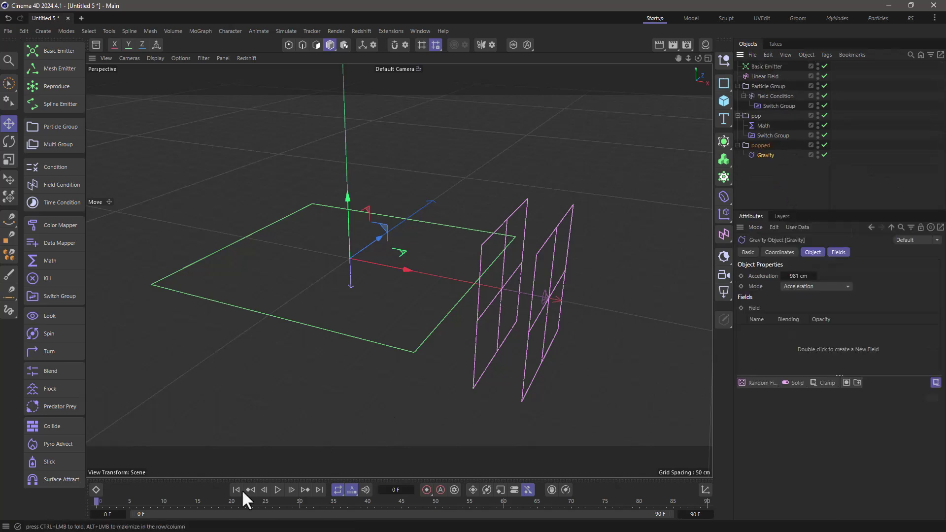
- Sweep the Linear Field left across the emitter during playback and set the end frame to 900
{"action": "left_click", "coordinate": [277, 489]}
{"action": "left_click", "coordinate": [765, 76]}
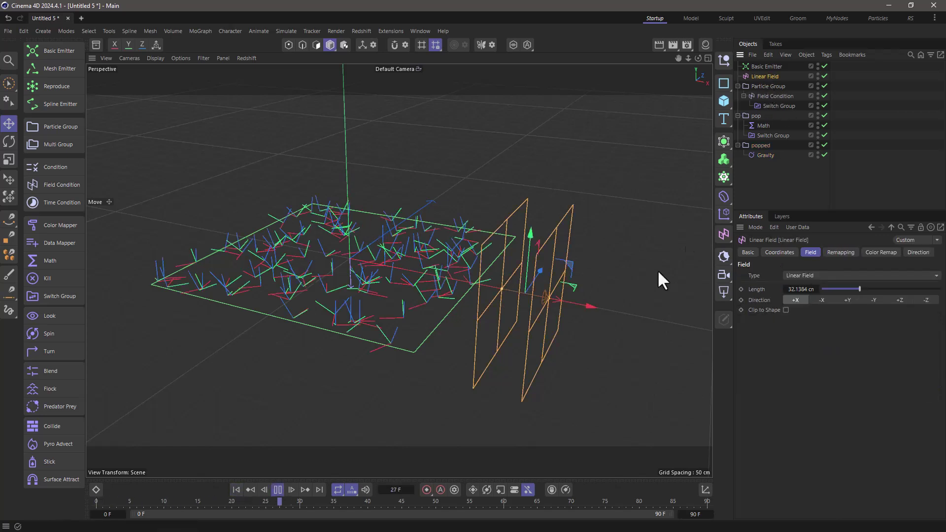
{"action": "left_click_drag", "start_coordinate": [561, 299], "coordinate": [290, 262]}
{"action": "double_click", "coordinate": [694, 514]}
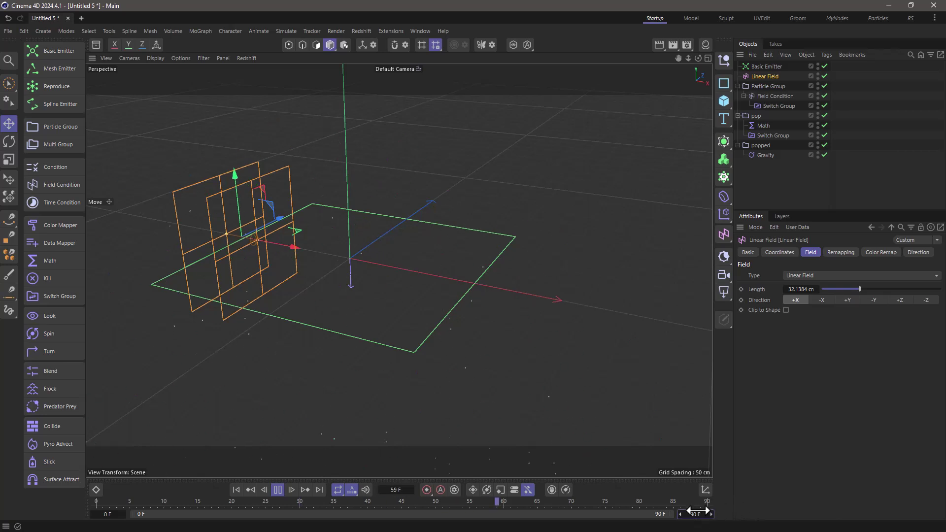
{"action": "type", "text": "900"}
{"action": "key", "text": "Return"}
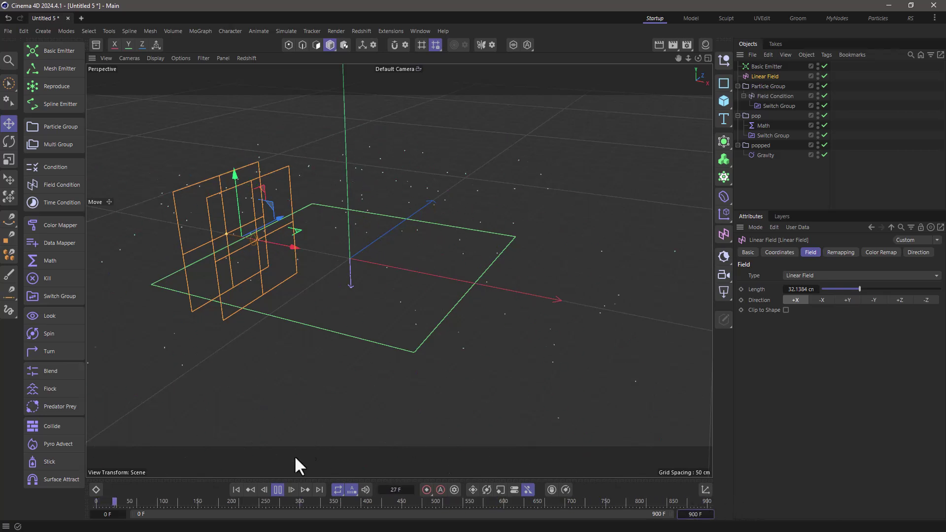
- Reset the Linear Field, replay from frame 0, then play the finished pop corn 01A.c4d
{"action": "left_click", "coordinate": [236, 489]}
{"action": "left_click_drag", "start_coordinate": [291, 248], "coordinate": [235, 230]}
{"action": "left_click", "coordinate": [236, 489]}
{"action": "left_click", "coordinate": [277, 489]}
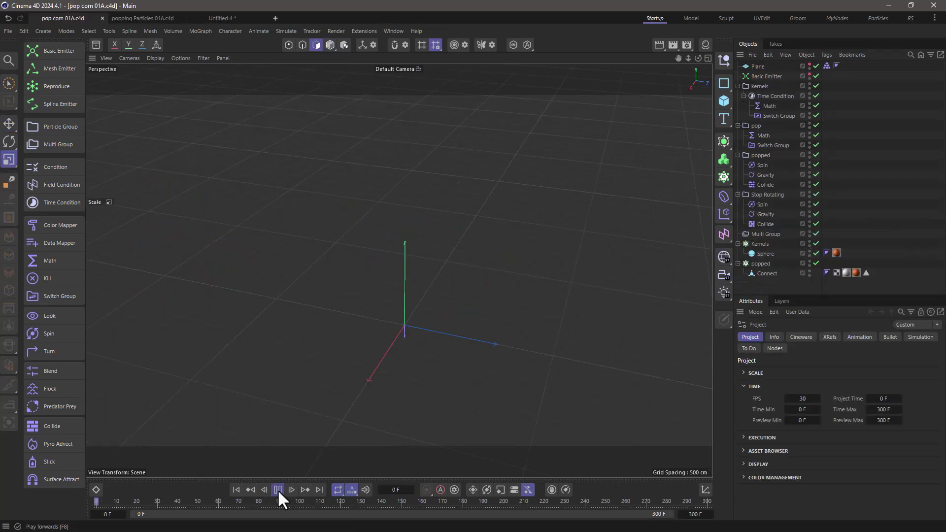
{"action": "left_click", "coordinate": [277, 489]}
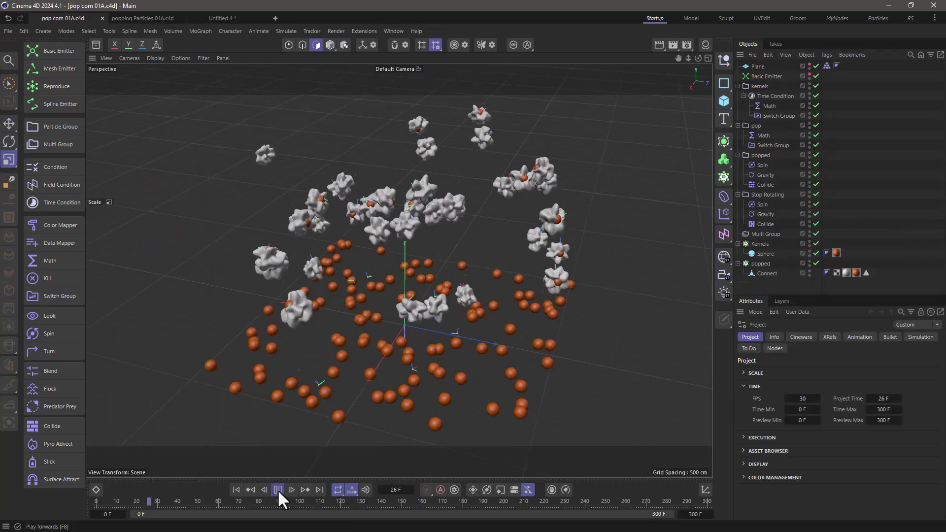